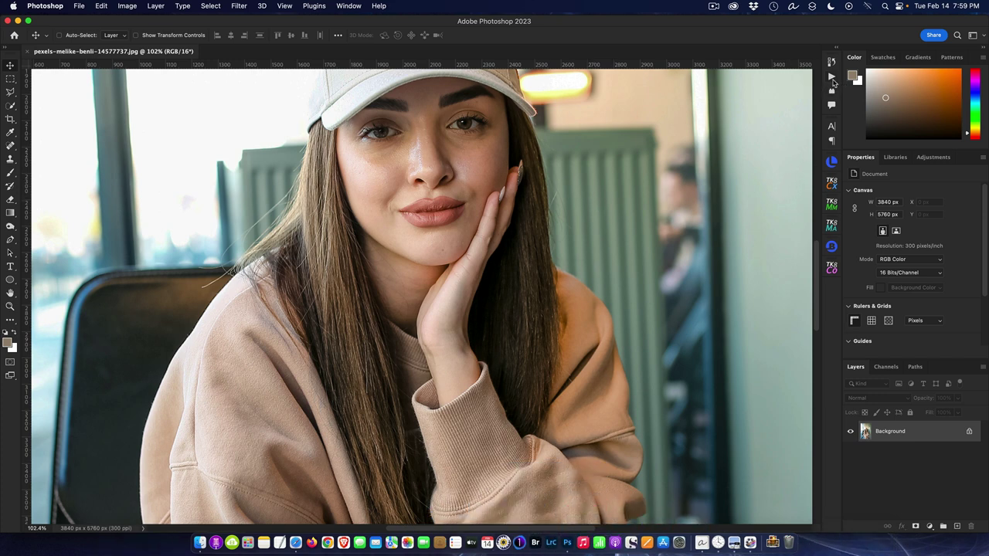
Step: With the Actions panel shown, open File > Automate > Create Droplet
left_click(832, 77)
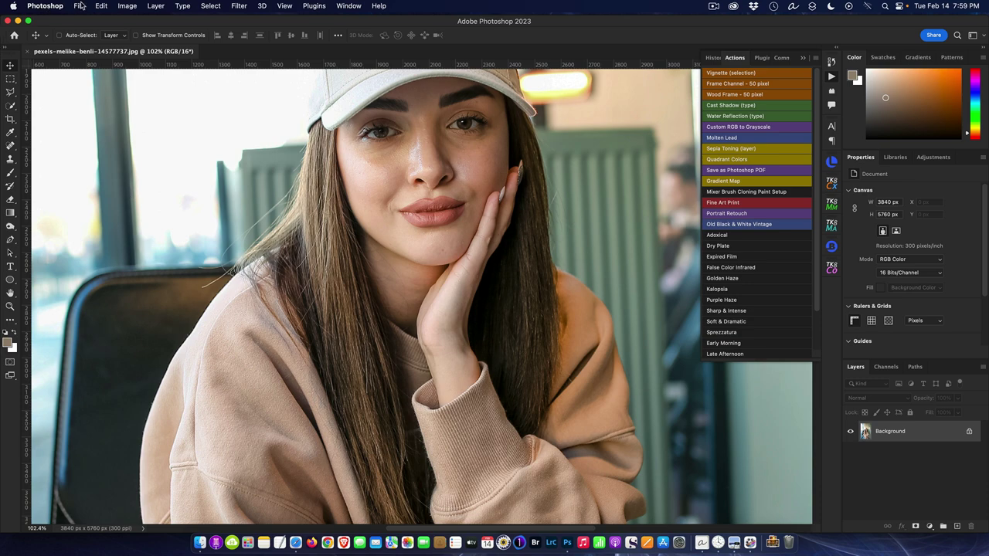
left_click(81, 6)
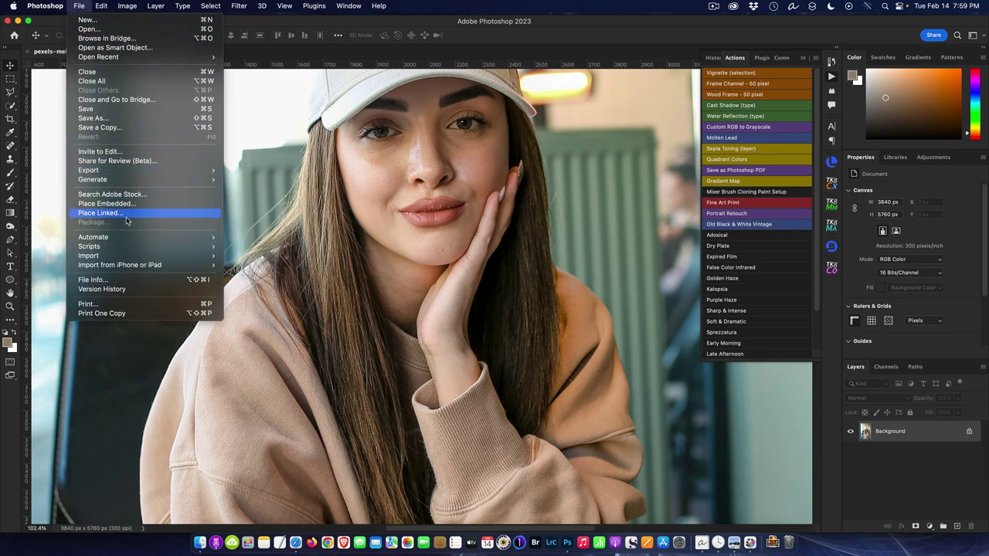
mouse_move(93, 238)
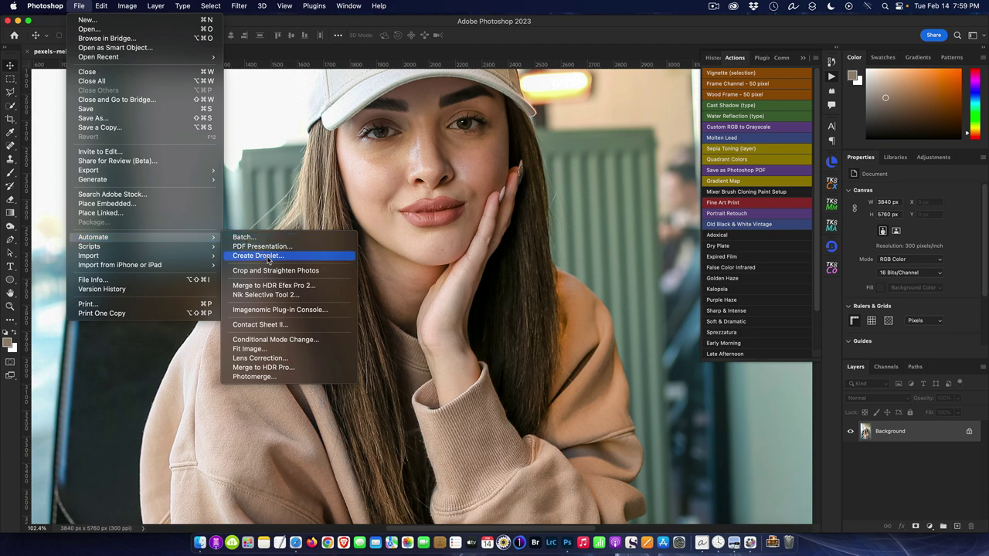
left_click(268, 256)
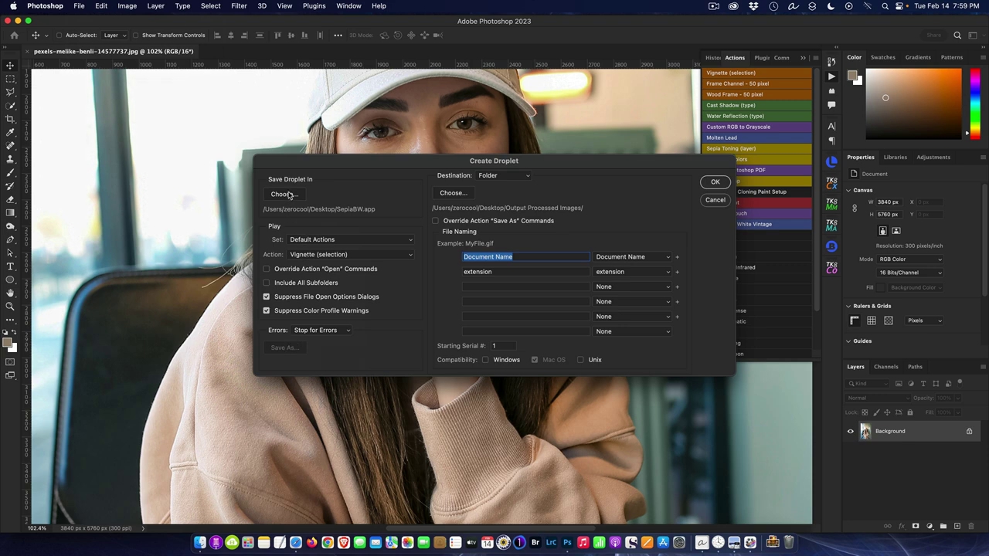
Step: Set the droplet to save as SepiaBW.app on the Desktop
left_click(289, 194)
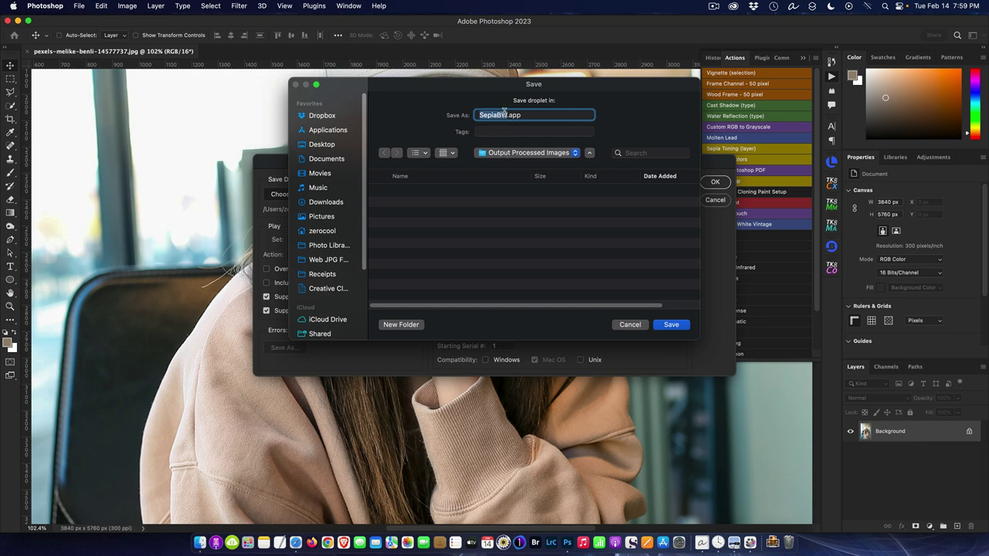
left_click_drag(506, 114, 402, 116)
left_click(324, 147)
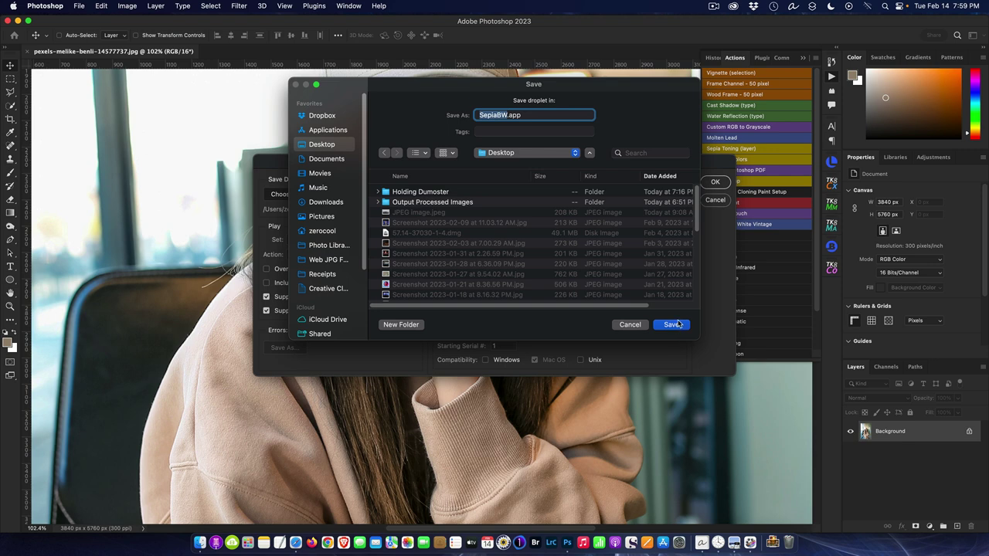
Step: Confirm the SepiaBW.app save target and create the droplet, outputting to Output Processed Images
left_click(673, 324)
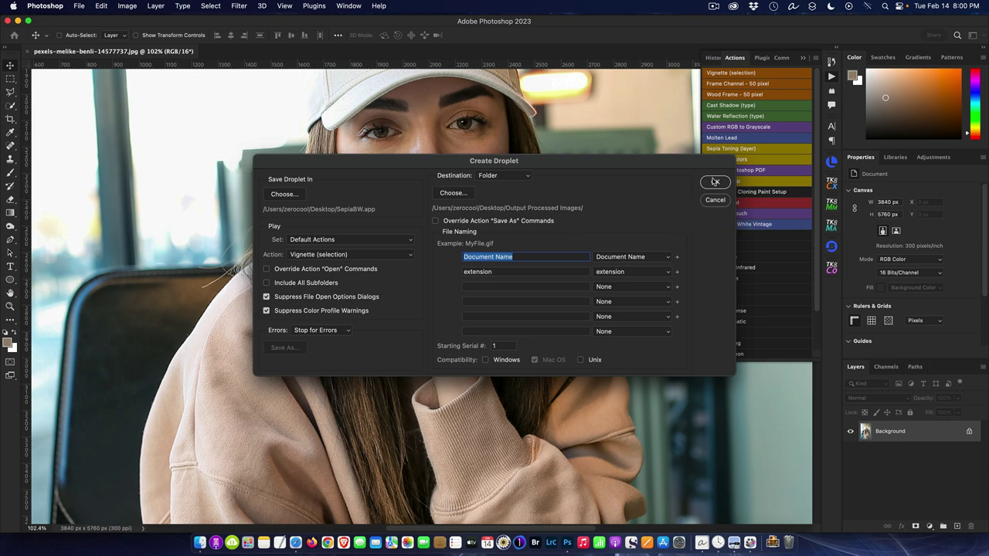
left_click(714, 182)
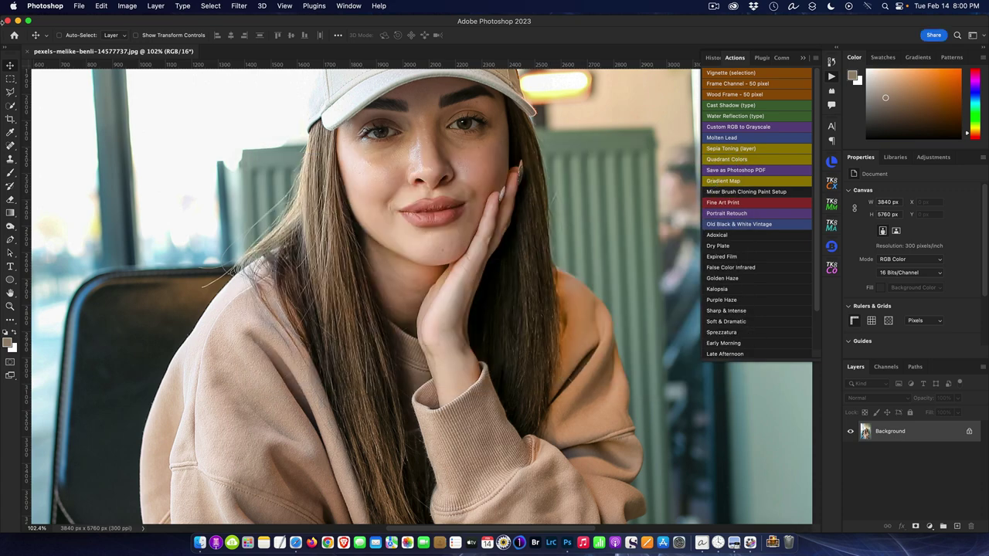
left_click(17, 22)
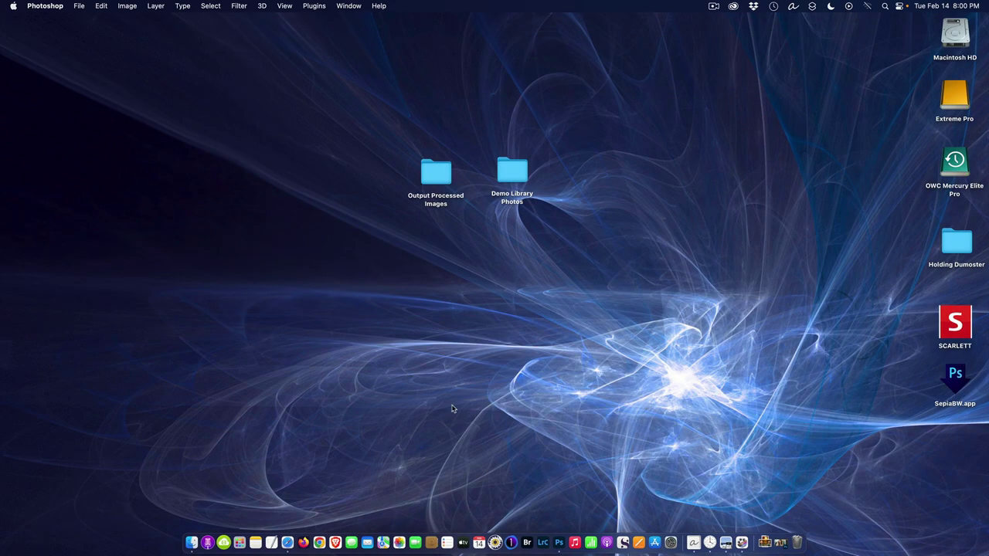
left_click(955, 376)
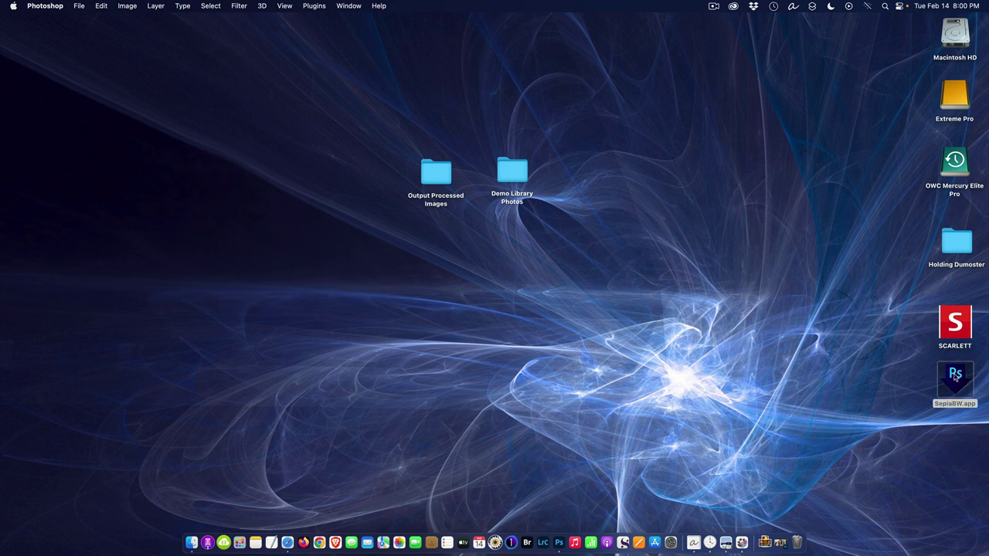
left_click(921, 365)
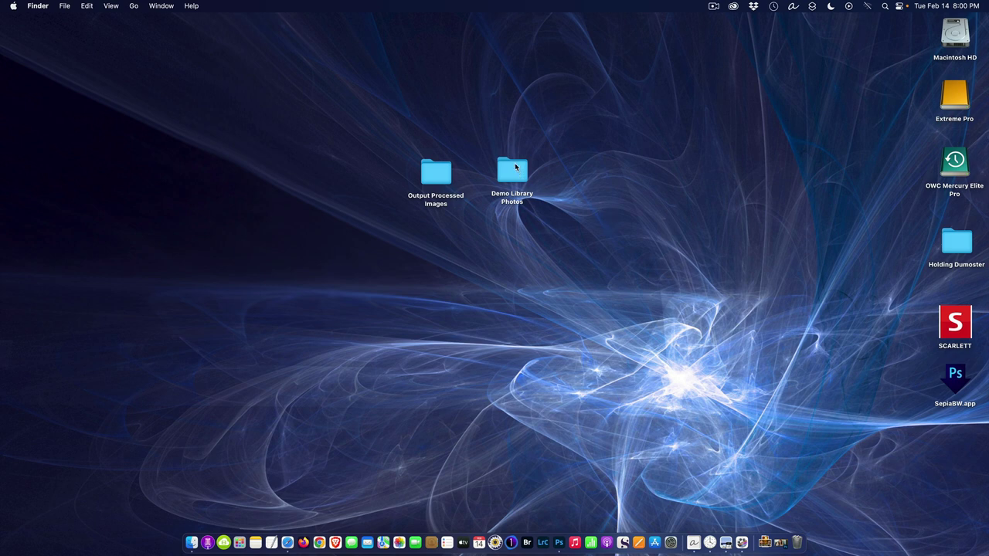
left_click_drag(516, 167, 957, 372)
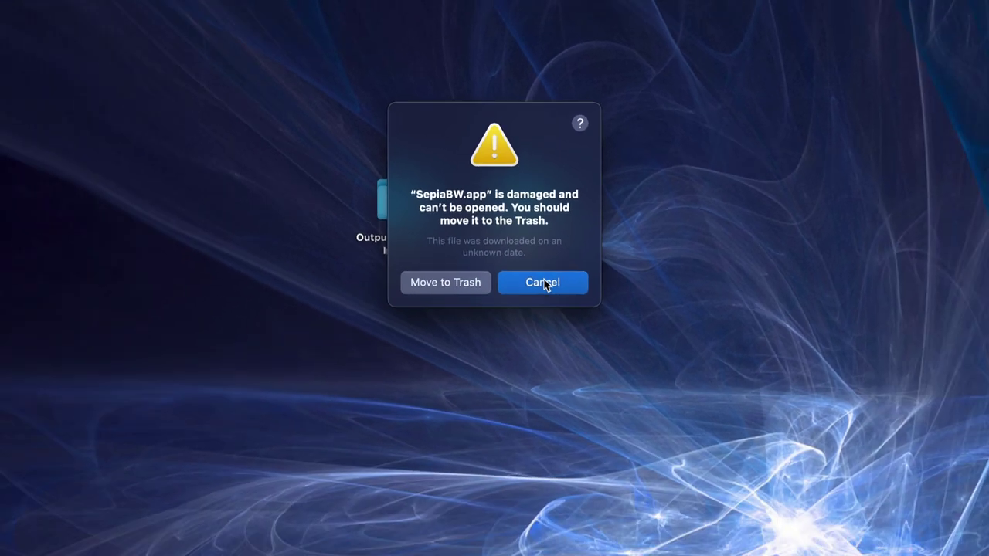
Step: Dismiss the damaged-app warning, then choose Open from SepiaBW.app's shortcut menu
left_click(561, 334)
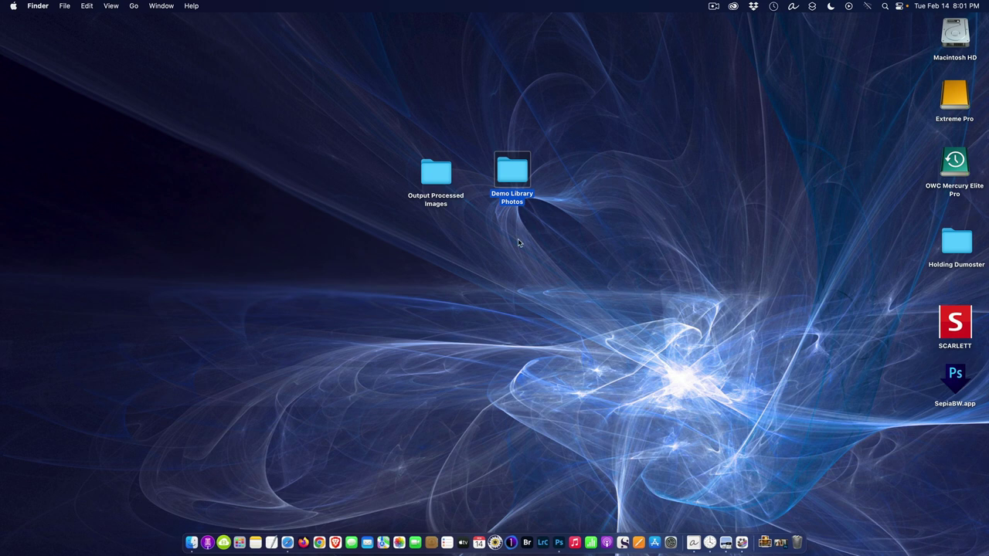
left_click(956, 379)
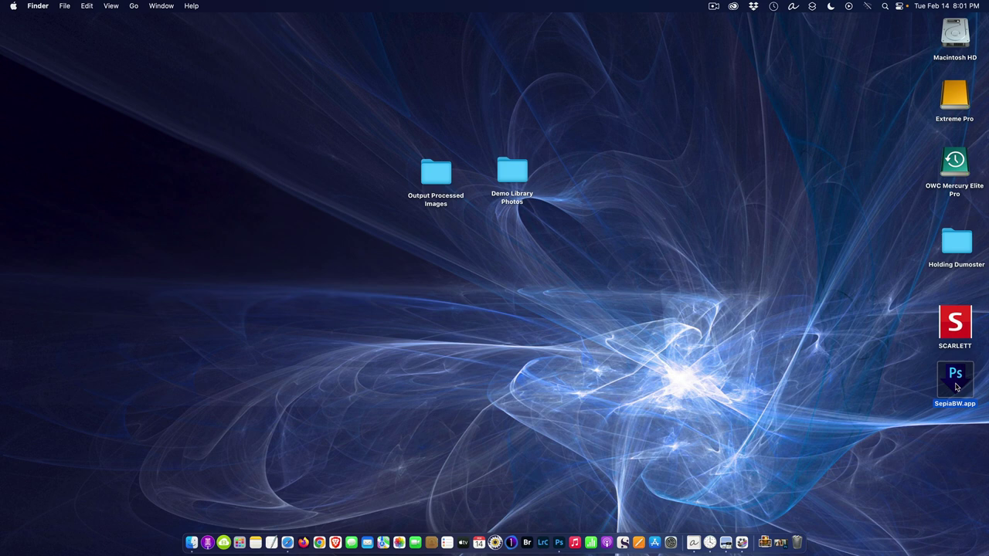
right_click(956, 387)
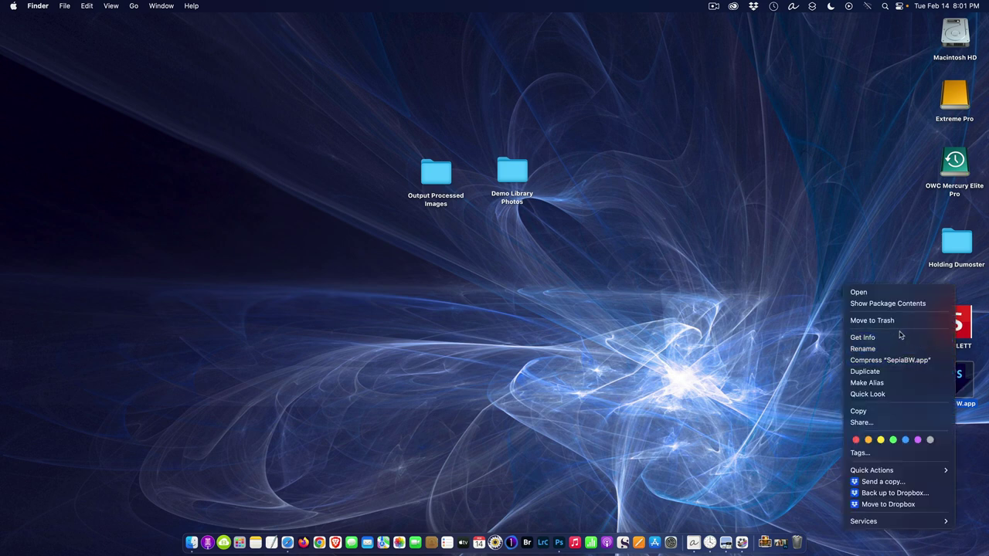
left_click(871, 294)
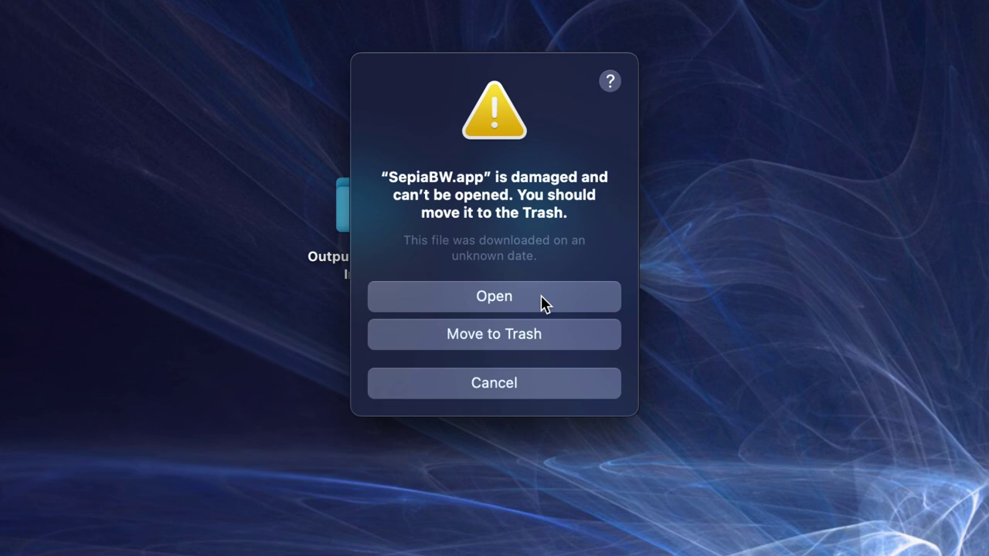
Step: Open SepiaBW.app anyway past the warning, then quit the Droplet app
left_click(501, 297)
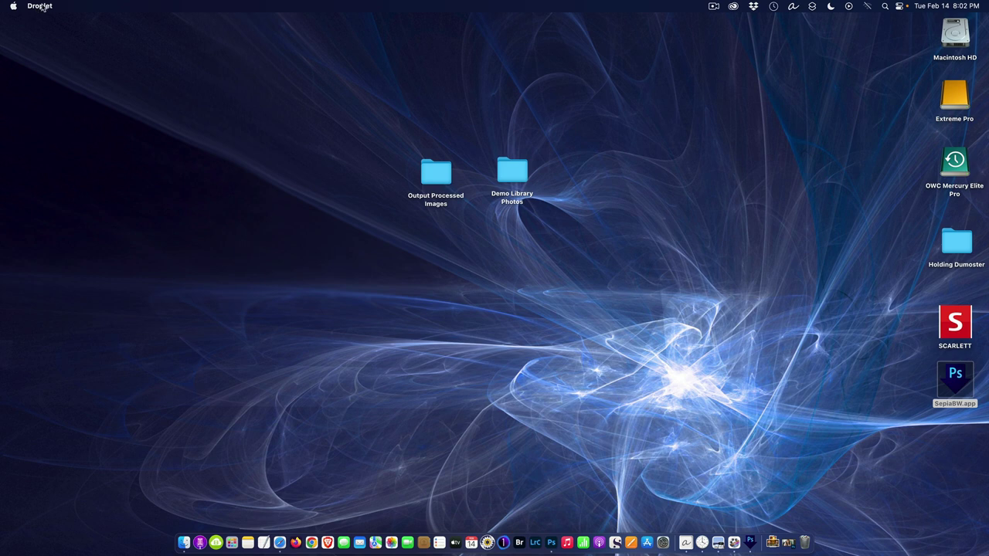
left_click(43, 8)
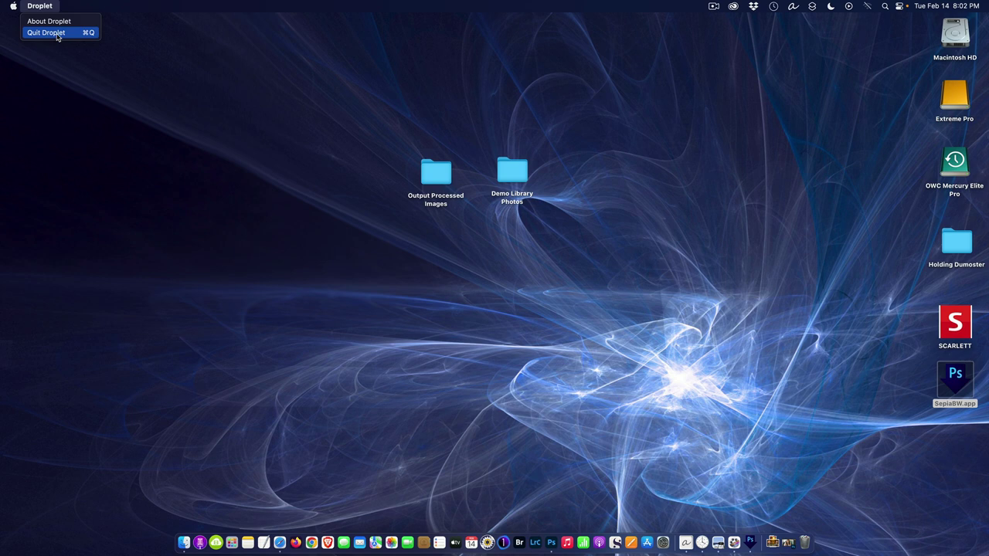
left_click(57, 34)
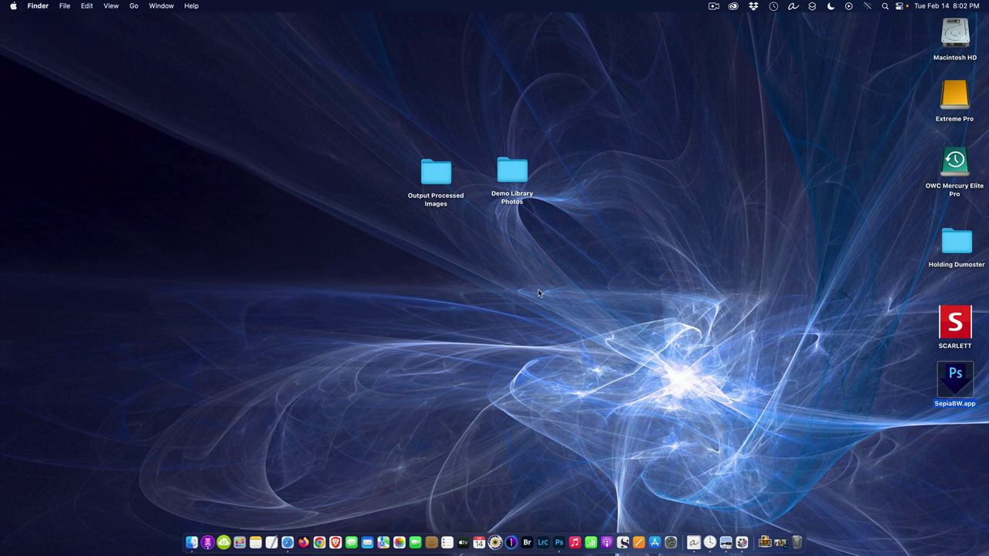
Step: Preview the Demo Library Photos folder, then drop it onto SepiaBW.app
left_click(511, 169)
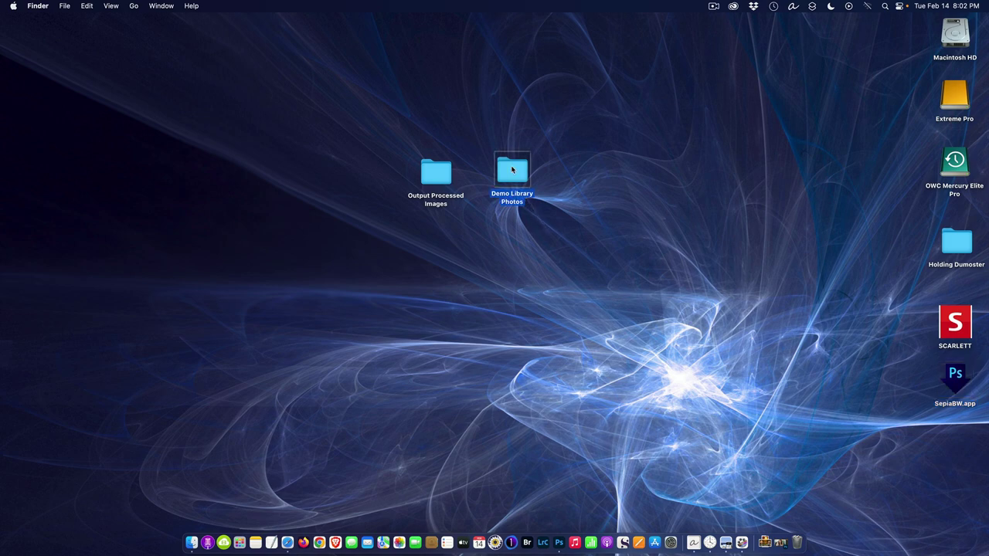
double_click(511, 169)
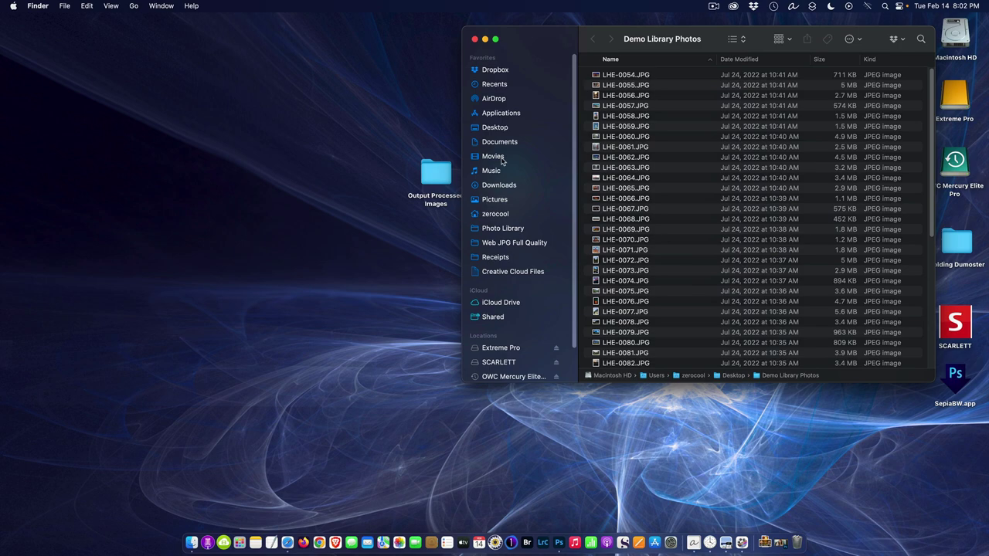
left_click(474, 38)
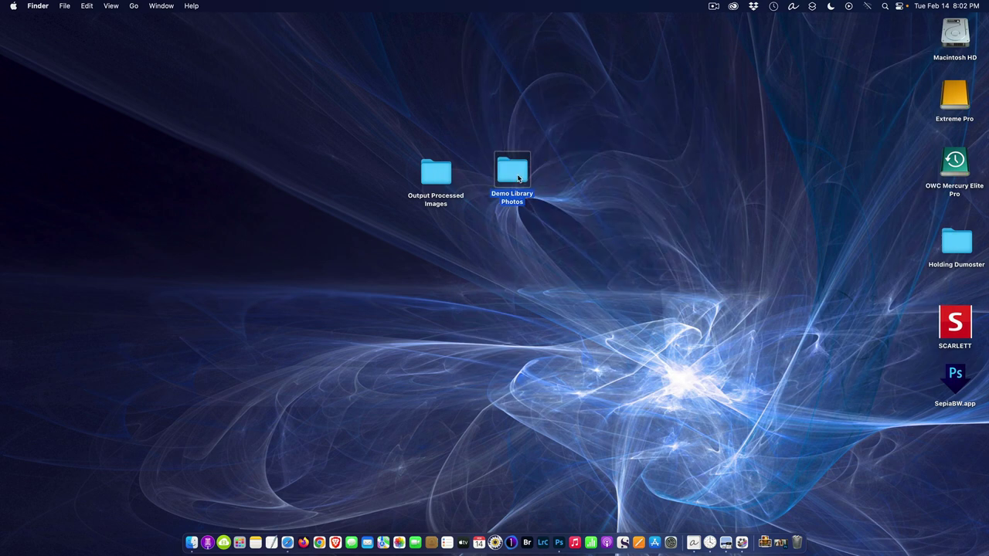
left_click_drag(516, 176, 954, 380)
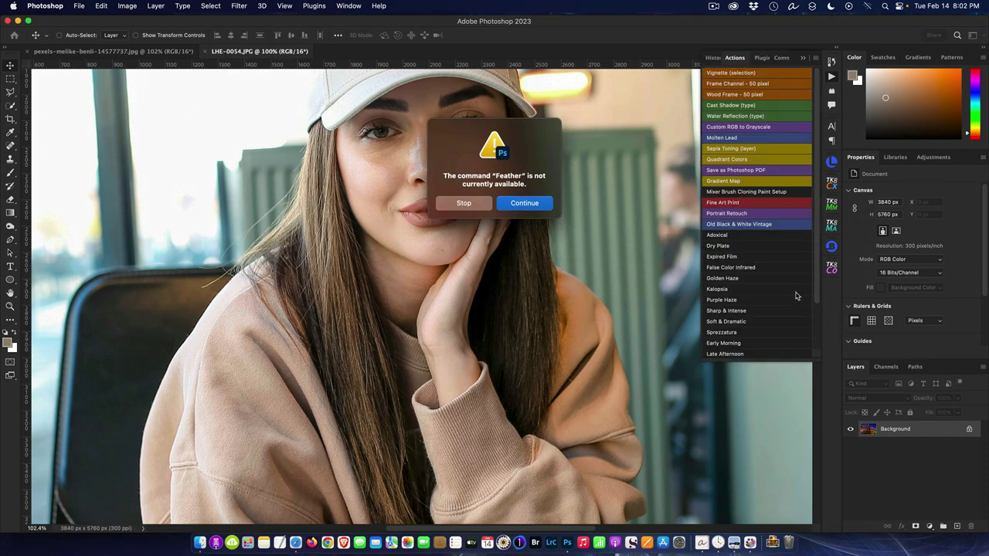
Step: Continue past the Feather alert, save LHE-0054.psd to Output Processed Images, then stop the batch
left_click(522, 203)
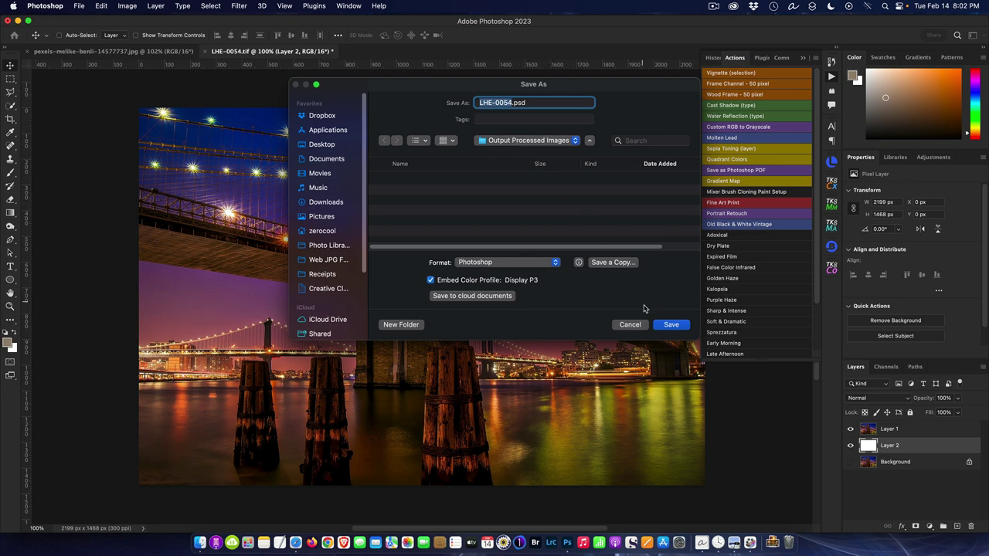
left_click(669, 325)
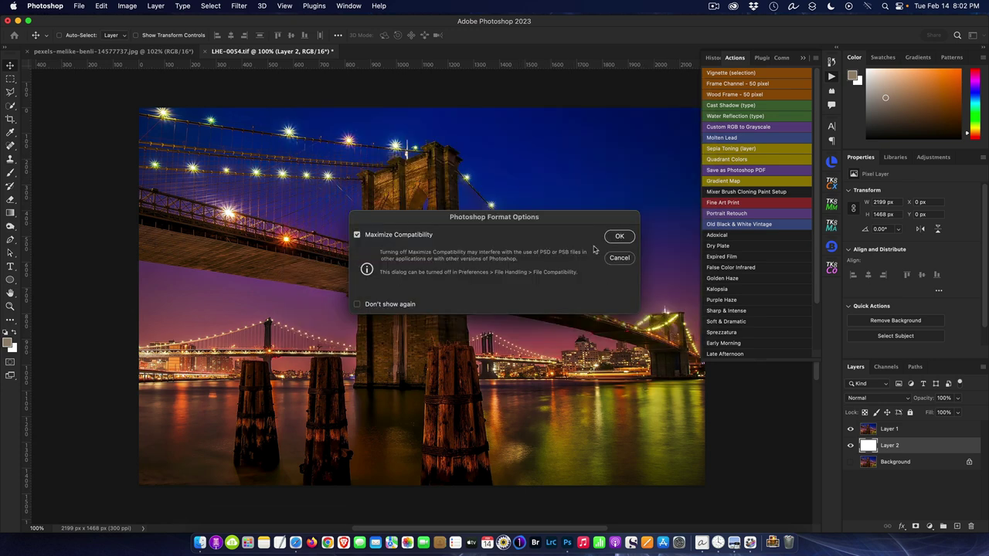
left_click(617, 240)
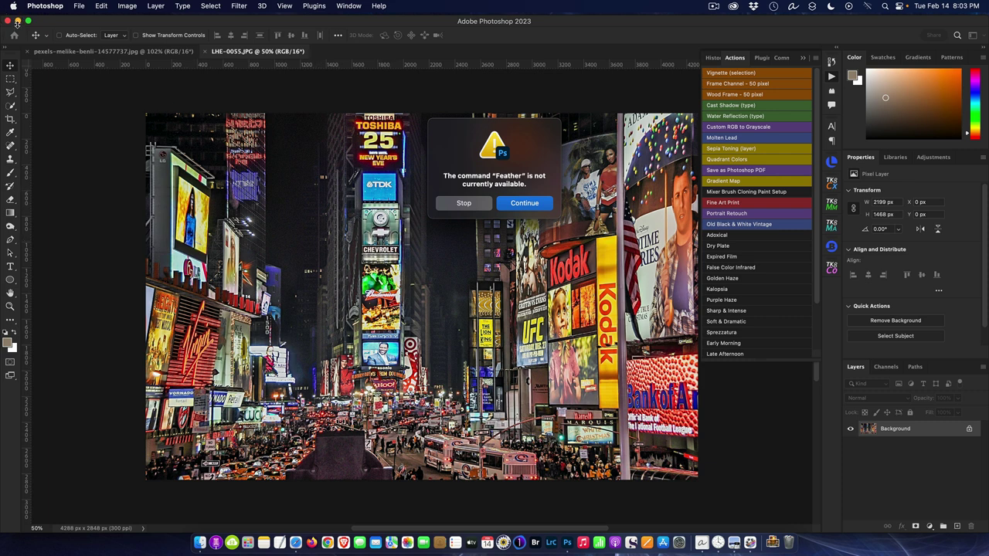
left_click(468, 204)
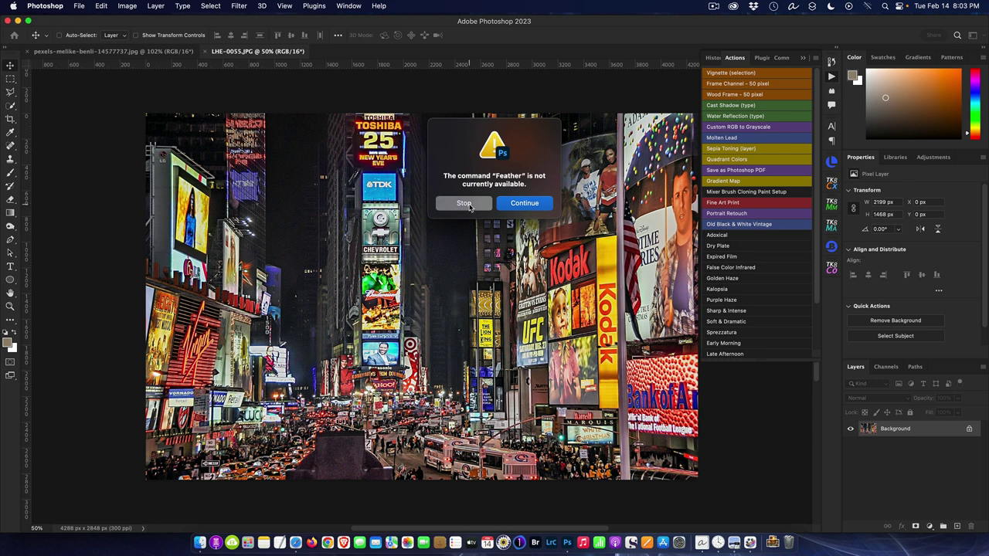
left_click(463, 209)
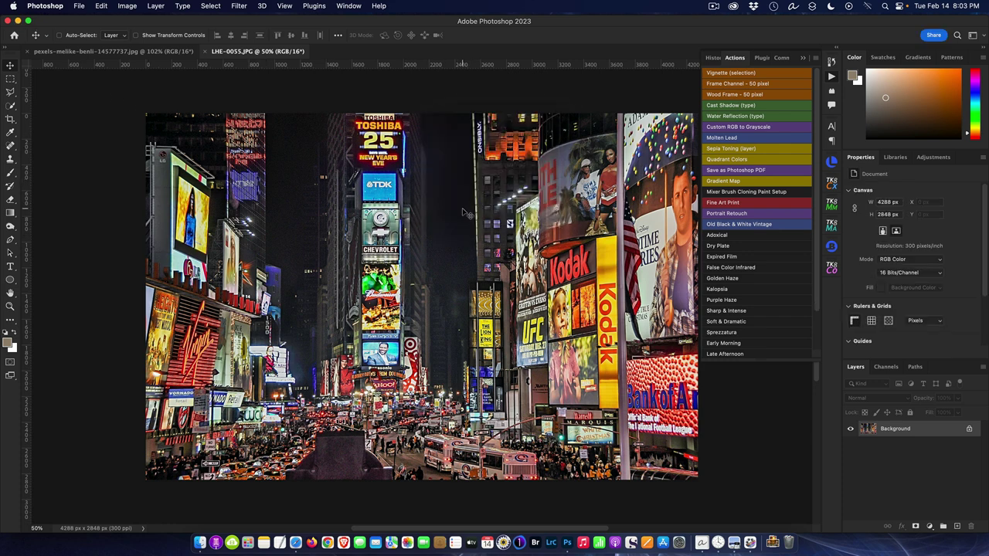
Step: Minimize Photoshop and launch SepiaBW.app via Open in its desktop shortcut menu
left_click(18, 20)
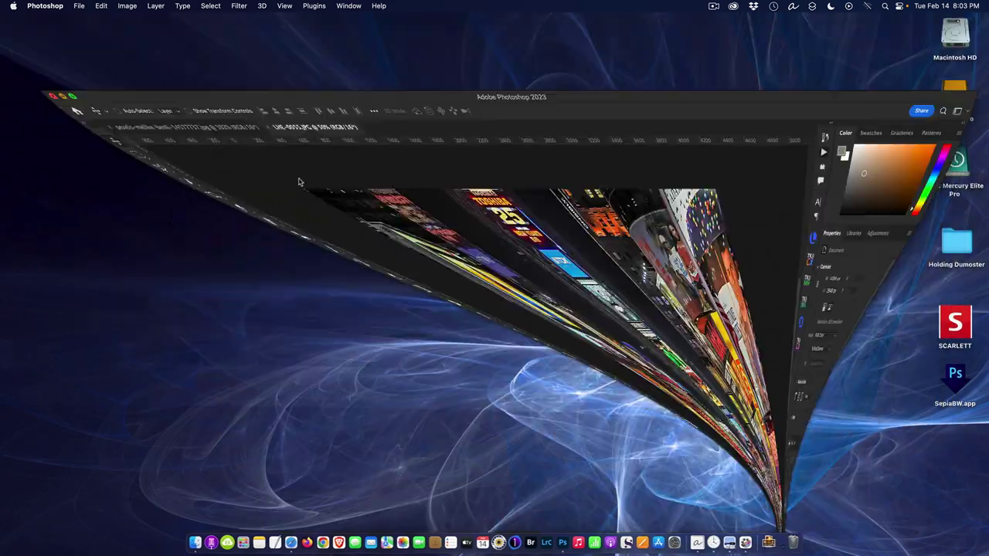
left_click(956, 377)
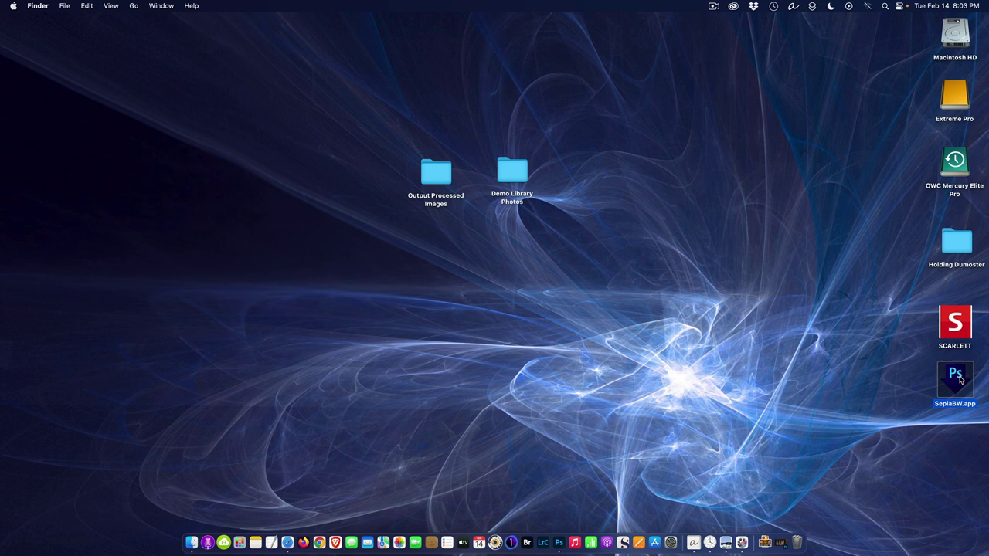
right_click(960, 379)
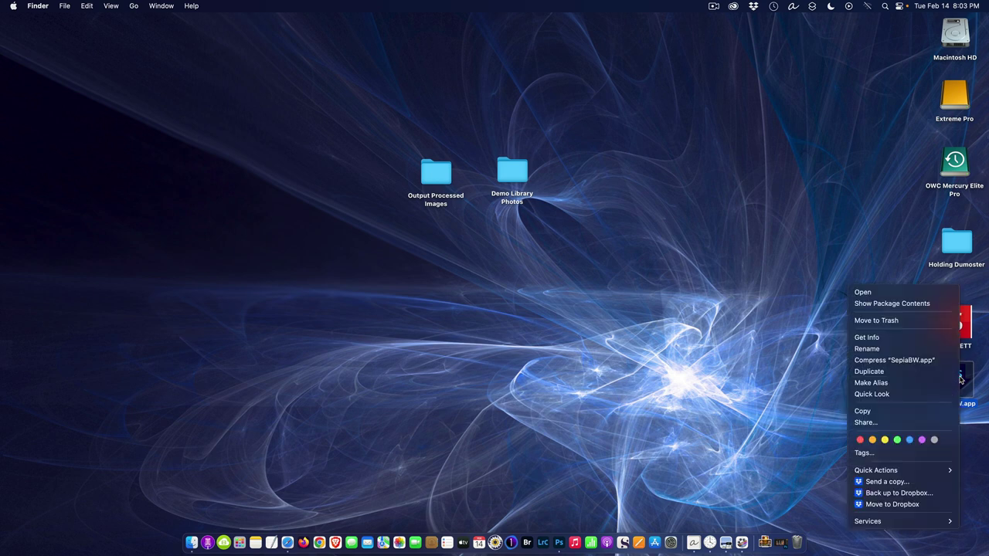
left_click(917, 296)
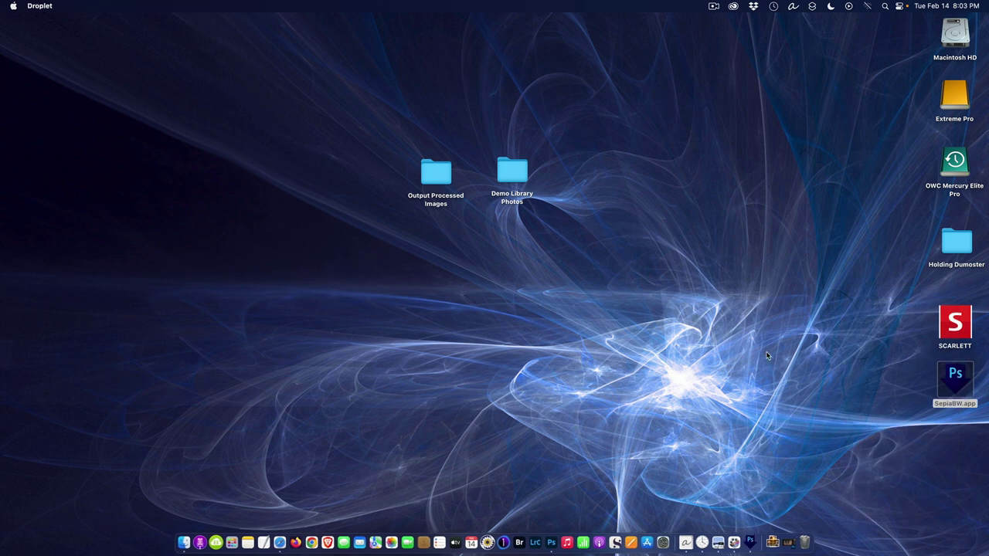
left_click(35, 8)
Step: Choose Quit Droplet to close the running droplet app
left_click(37, 32)
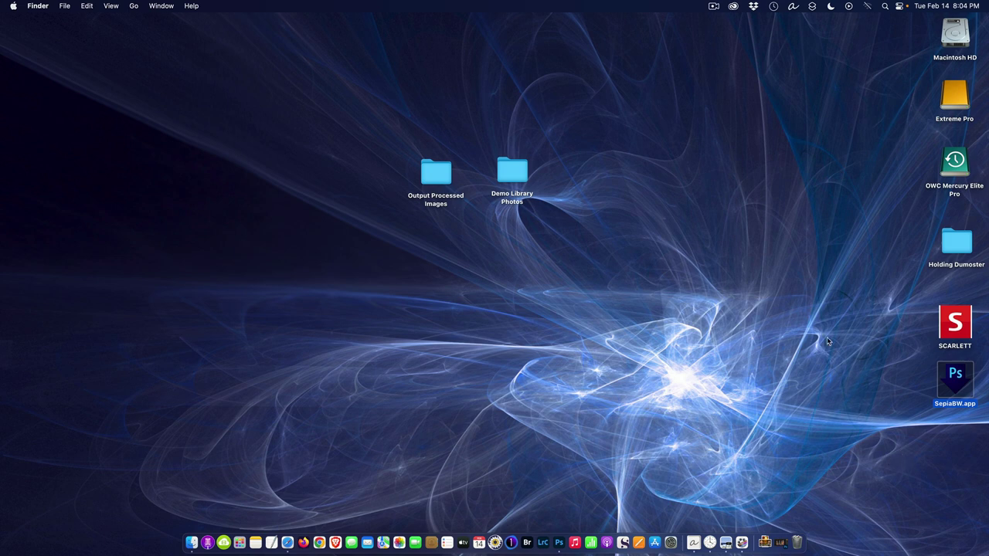
left_click(714, 6)
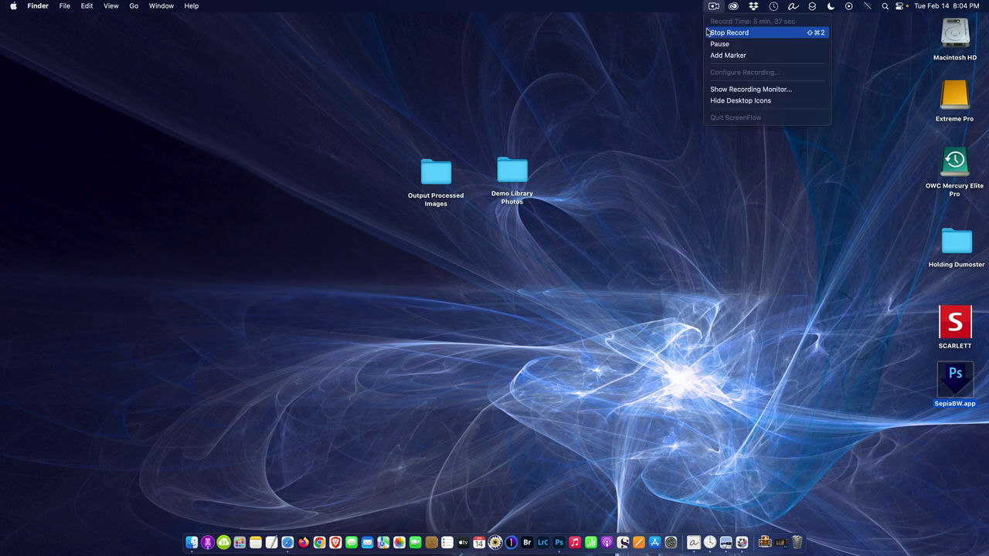